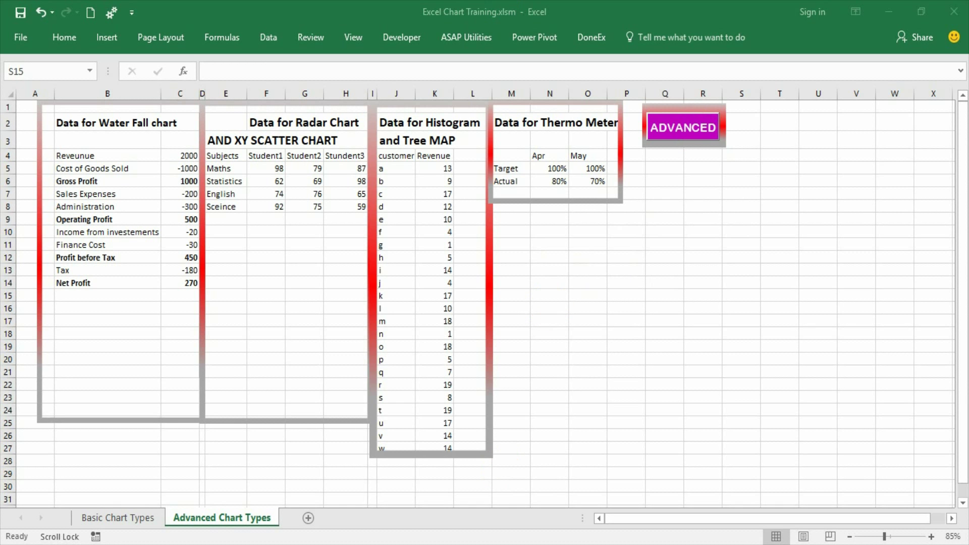
# Launch the ADVANCED charts training module and dismiss the 'Please Read this!' welcome message.
pyautogui.click(588, 410)
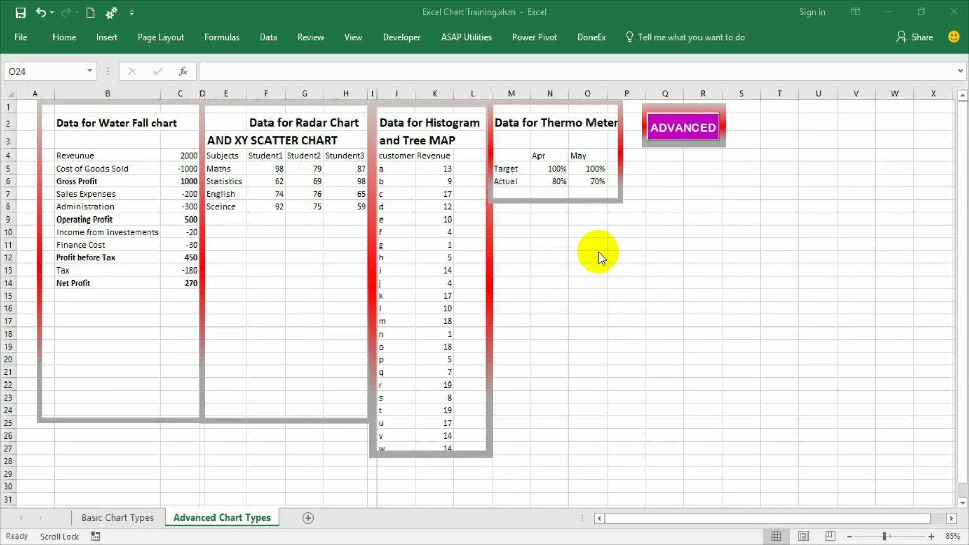
pyautogui.click(691, 126)
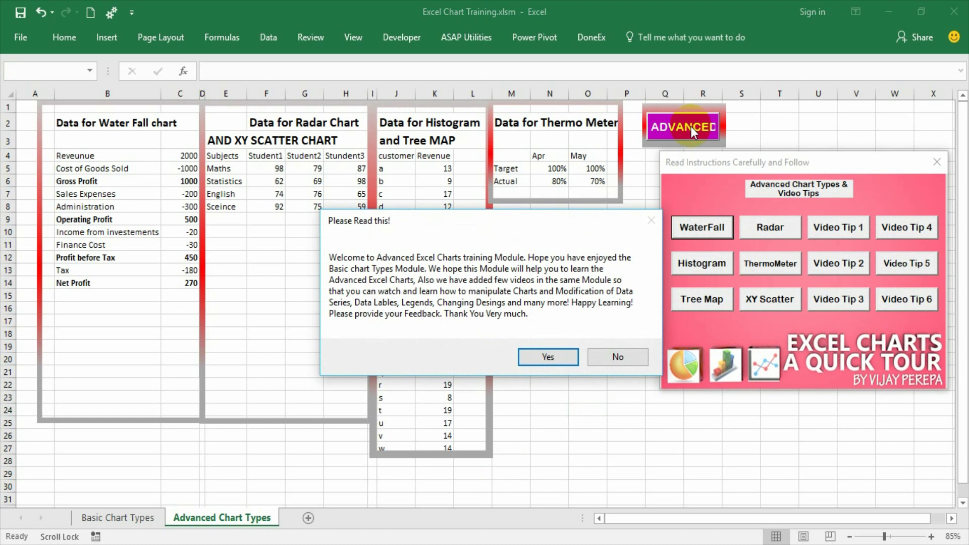
pyautogui.click(555, 357)
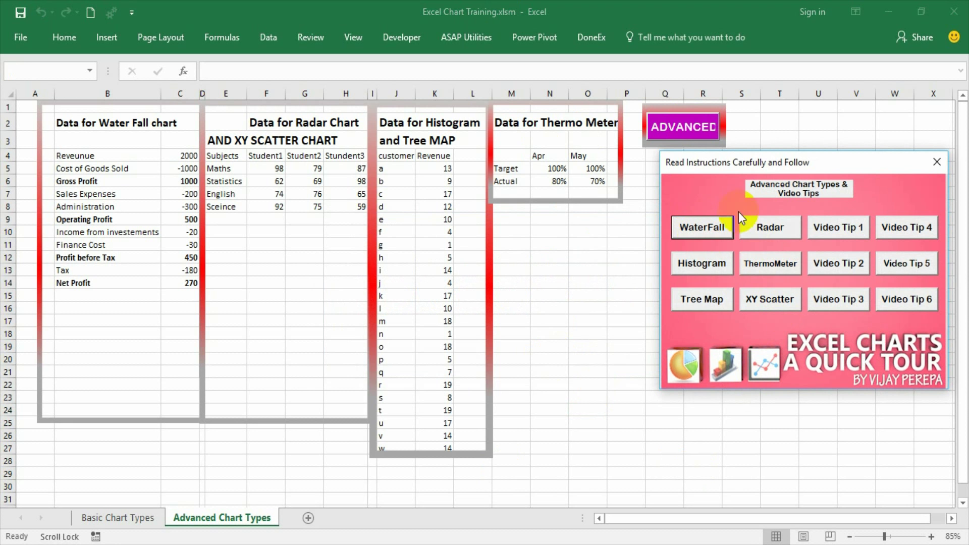
# Build a ThermoMeter Chart from range M4:O6 of Apr and May Target and Actual figures.
pyautogui.click(777, 266)
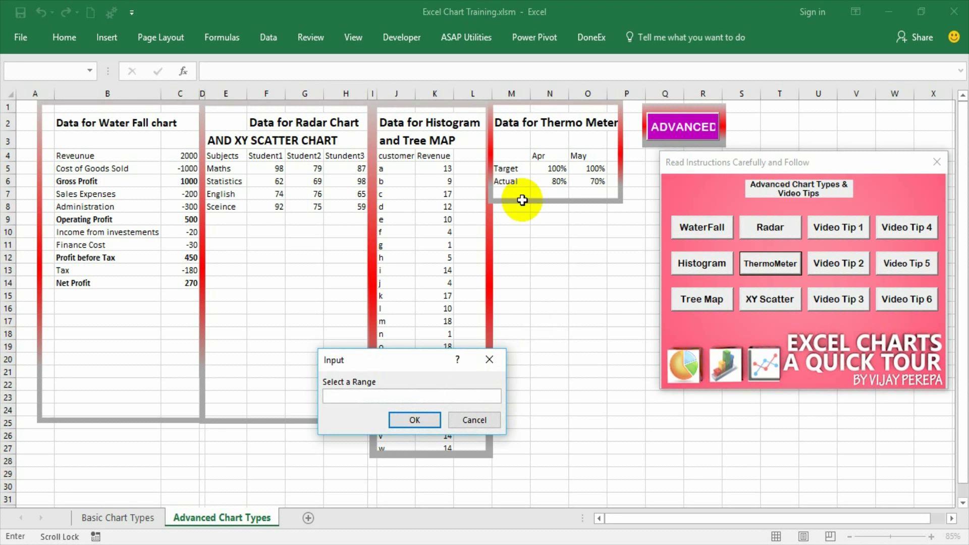
pyautogui.moveTo(511, 156); pyautogui.dragTo(605, 183)
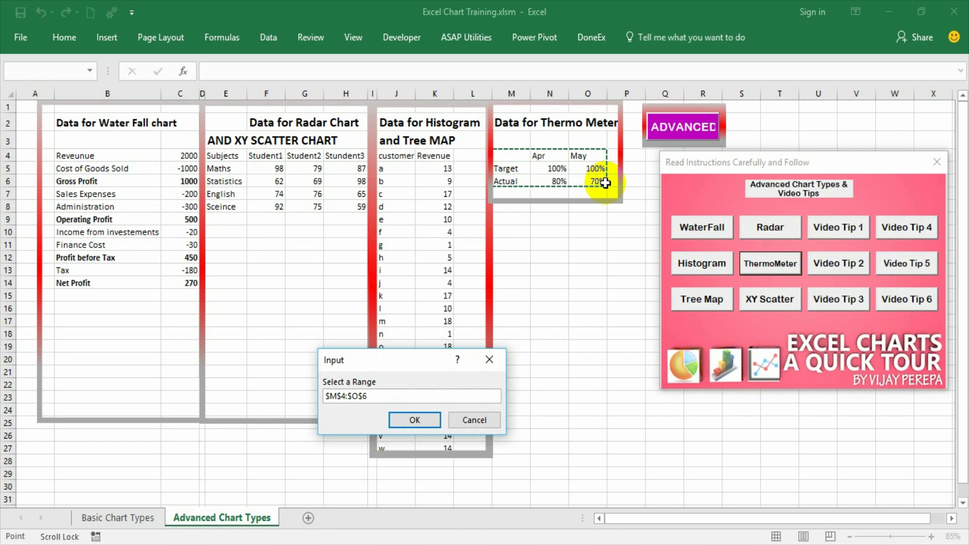
pyautogui.click(430, 421)
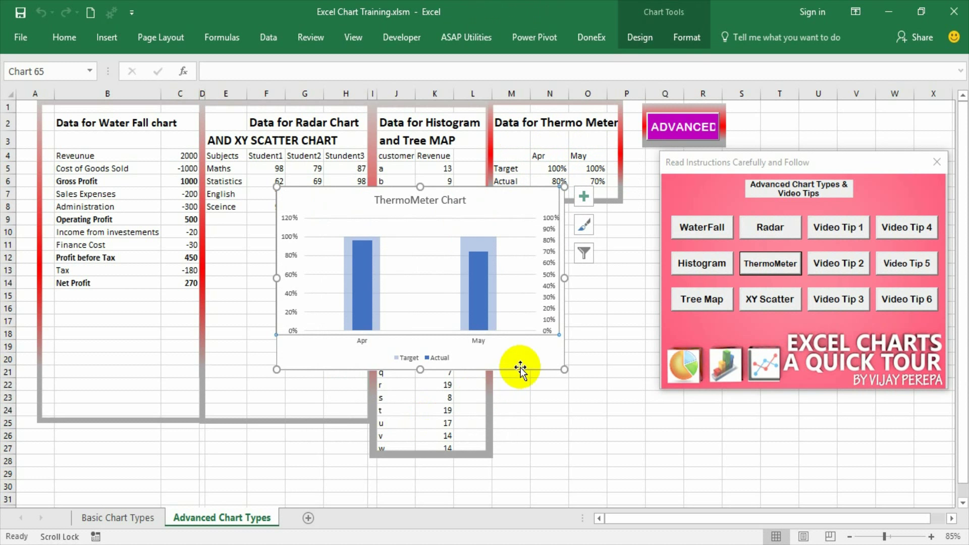
# Move the ThermoMeter chart down-right and inspect its Target and Actual series bars.
pyautogui.moveTo(520, 366)
pyautogui.mouseDown()
pyautogui.moveTo(524, 425)
pyautogui.moveTo(538, 439)
pyautogui.mouseUp()
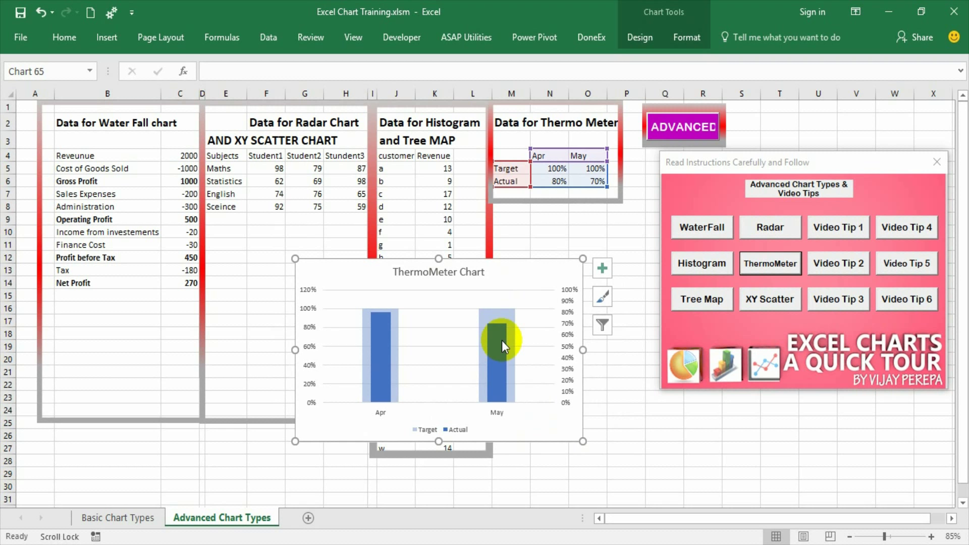
pyautogui.click(513, 319)
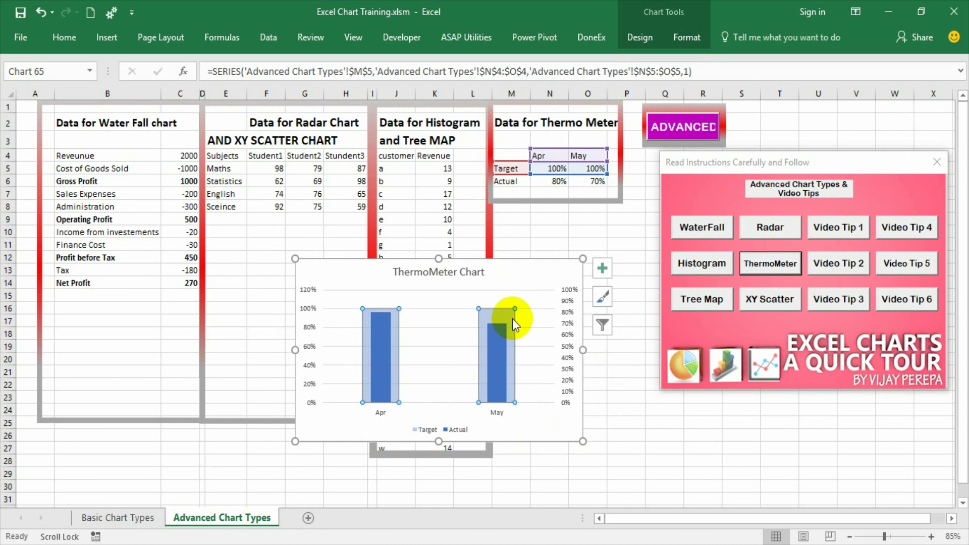
pyautogui.moveTo(508, 321)
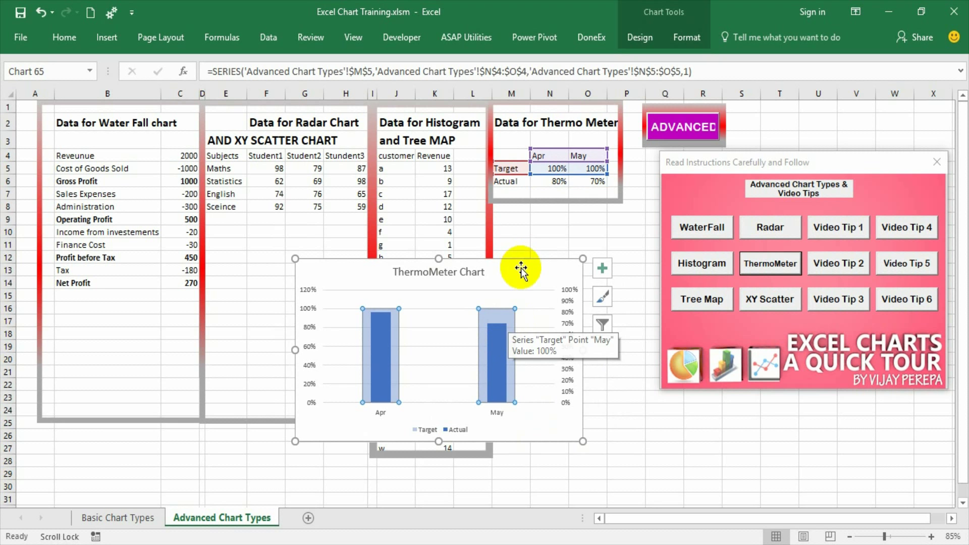
pyautogui.click(498, 343)
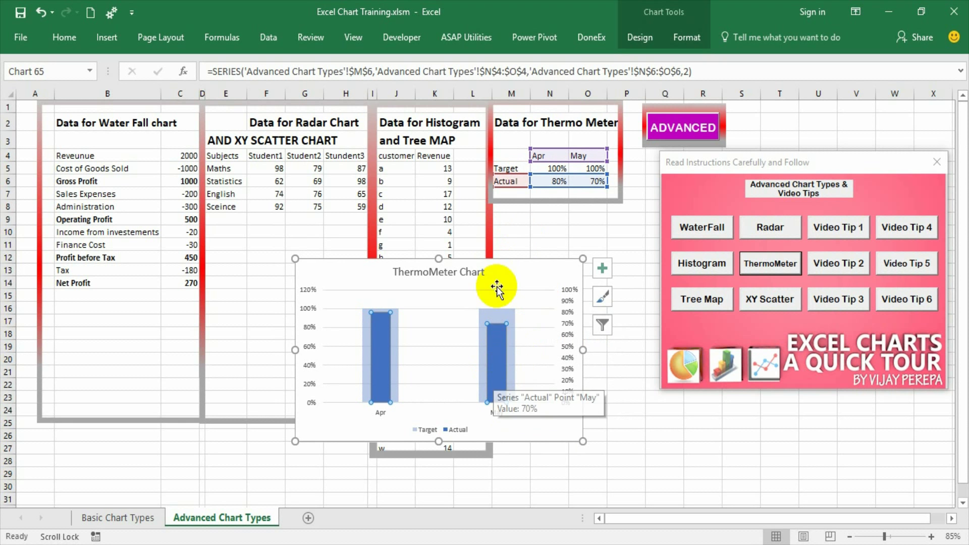
pyautogui.moveTo(499, 378)
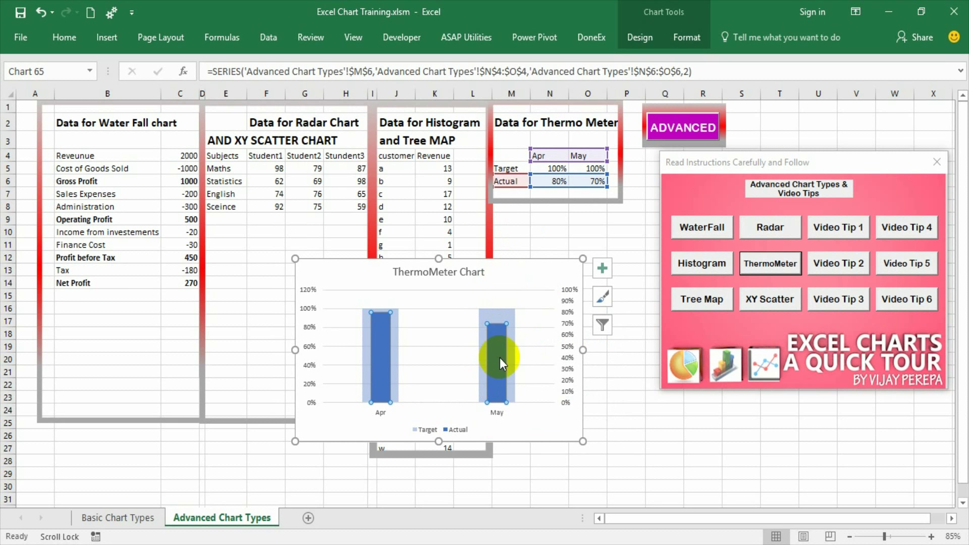
pyautogui.click(520, 422)
pyautogui.click(632, 420)
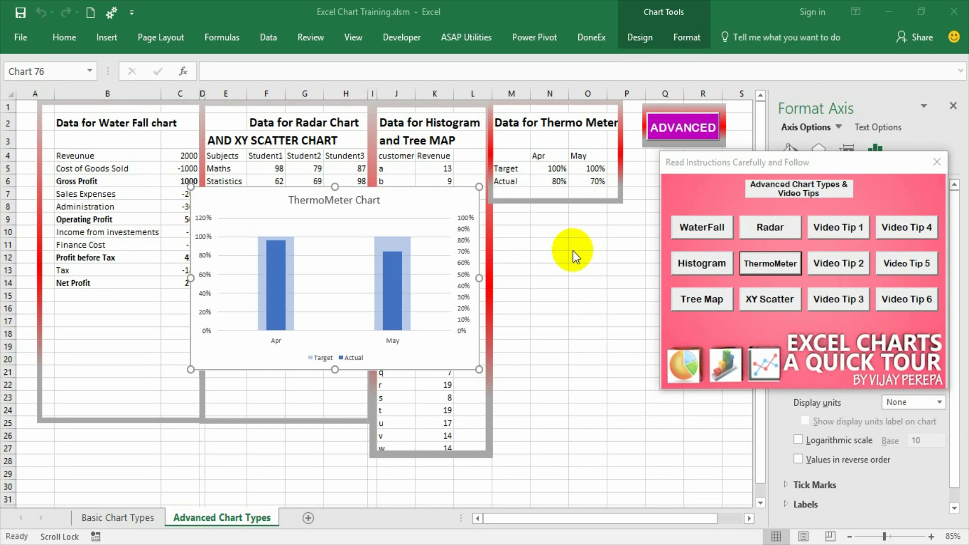
# Delete the generated ThermoMeter chart and close the training module's chart menu.
pyautogui.click(463, 364)
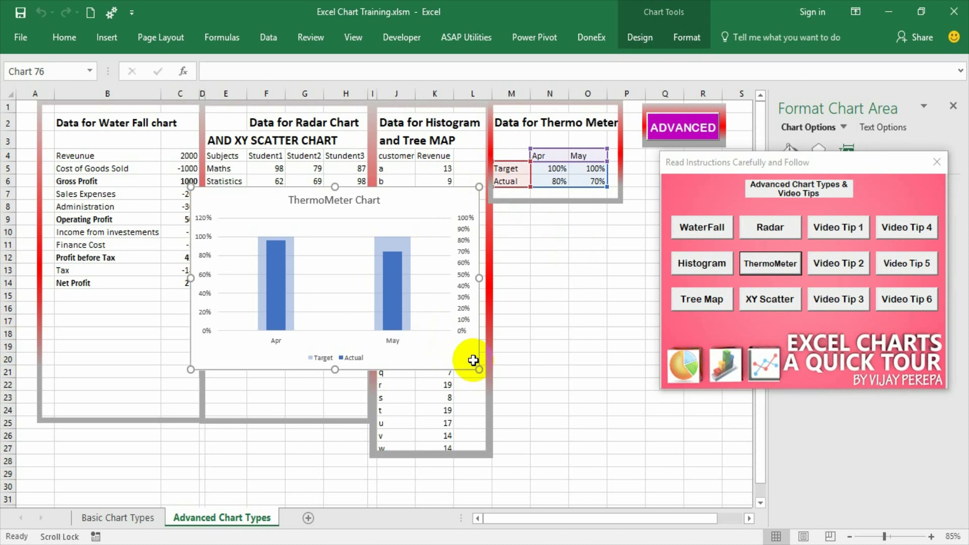
pyautogui.press('Delete')
pyautogui.click(935, 163)
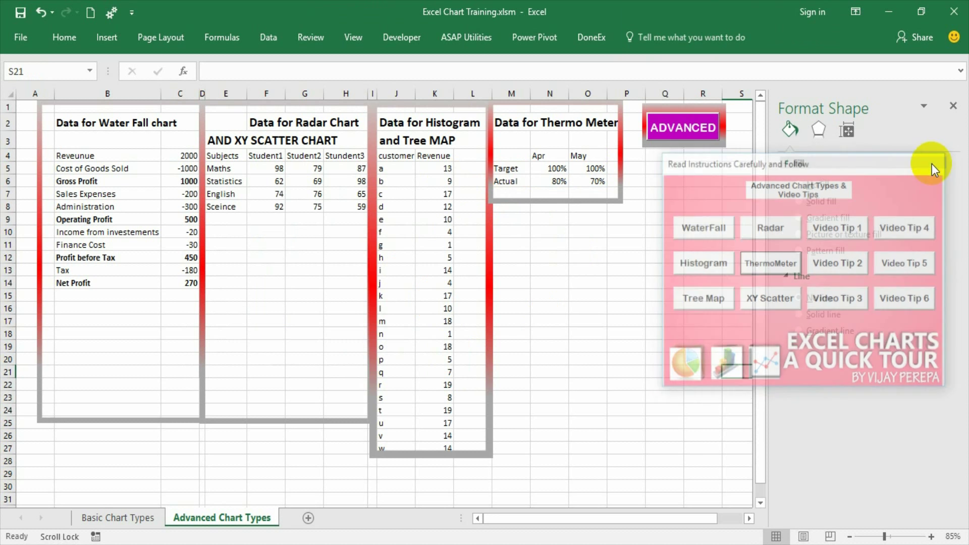
# Insert a Clustered Column chart of the Thermo Meter table and move it right.
pyautogui.moveTo(504, 156); pyautogui.dragTo(598, 183)
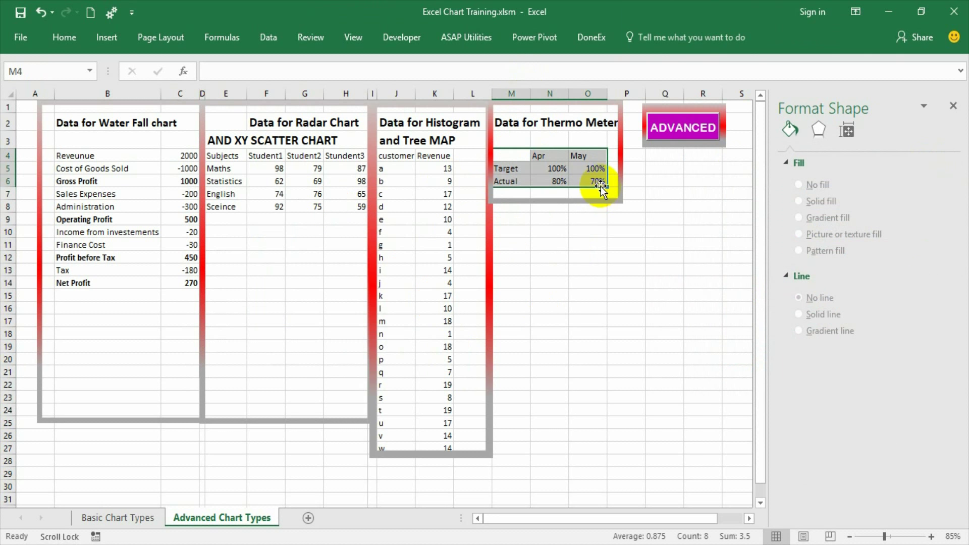
pyautogui.click(111, 44)
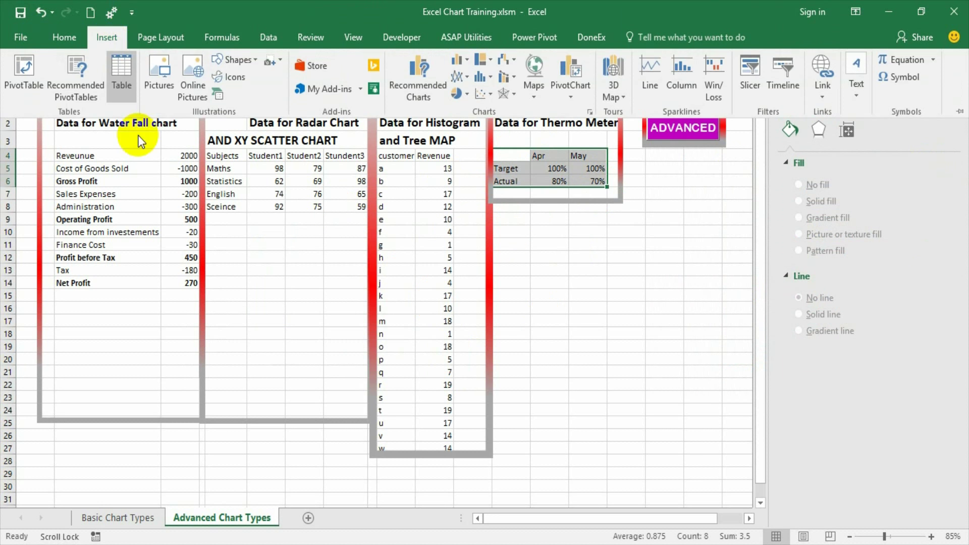
pyautogui.click(464, 61)
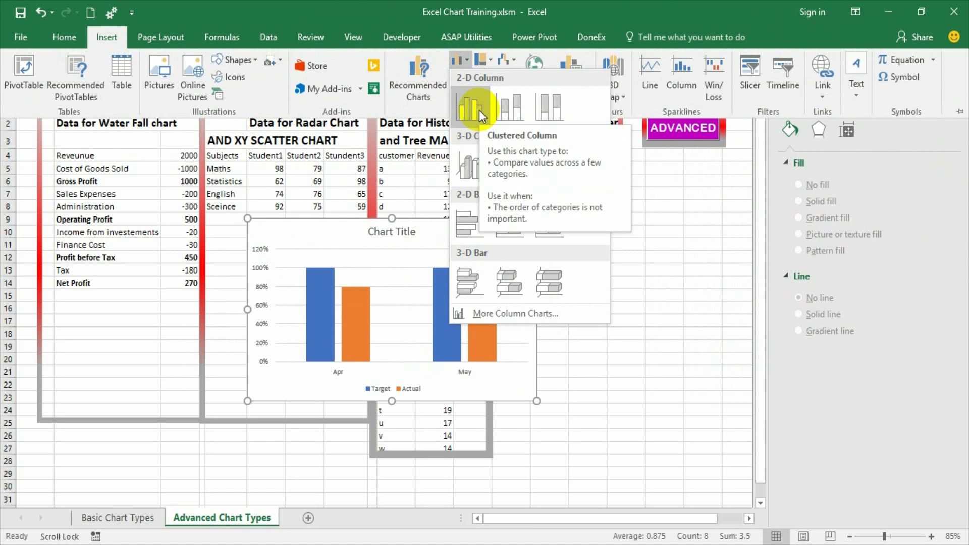
pyautogui.click(479, 110)
pyautogui.moveTo(518, 225); pyautogui.dragTo(757, 264)
# Plot the Target series on the secondary axis with a wider gap width.
pyautogui.click(953, 105)
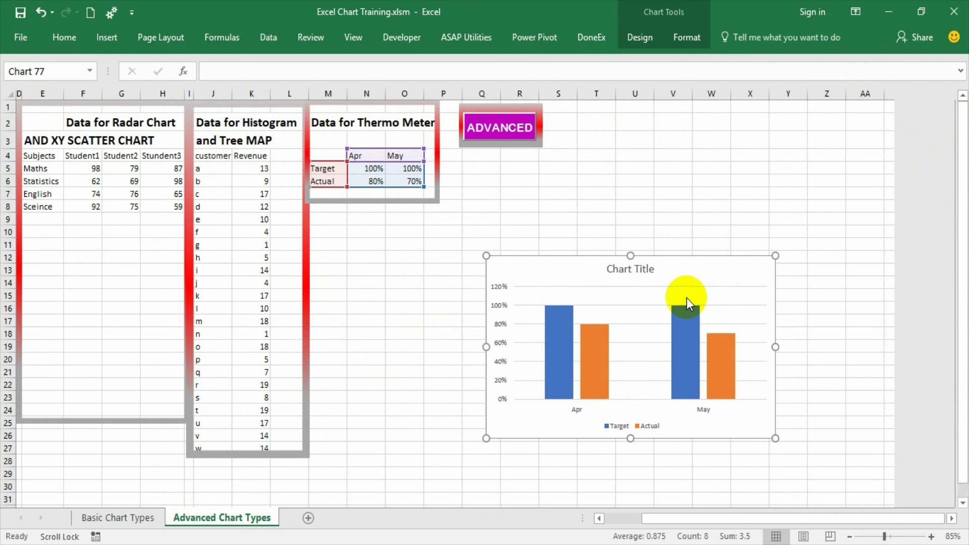
pyautogui.click(562, 341)
pyautogui.rightClick(562, 341)
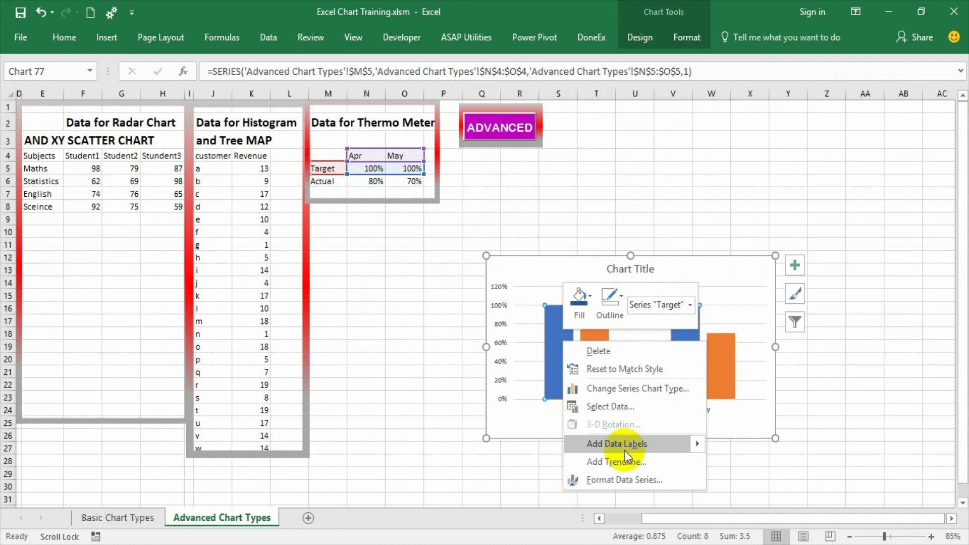
pyautogui.click(639, 479)
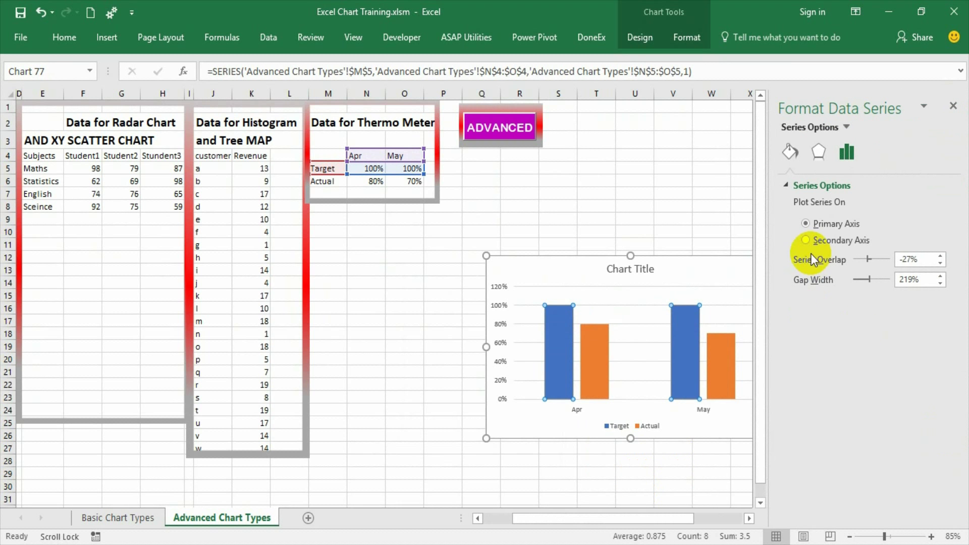
pyautogui.click(822, 242)
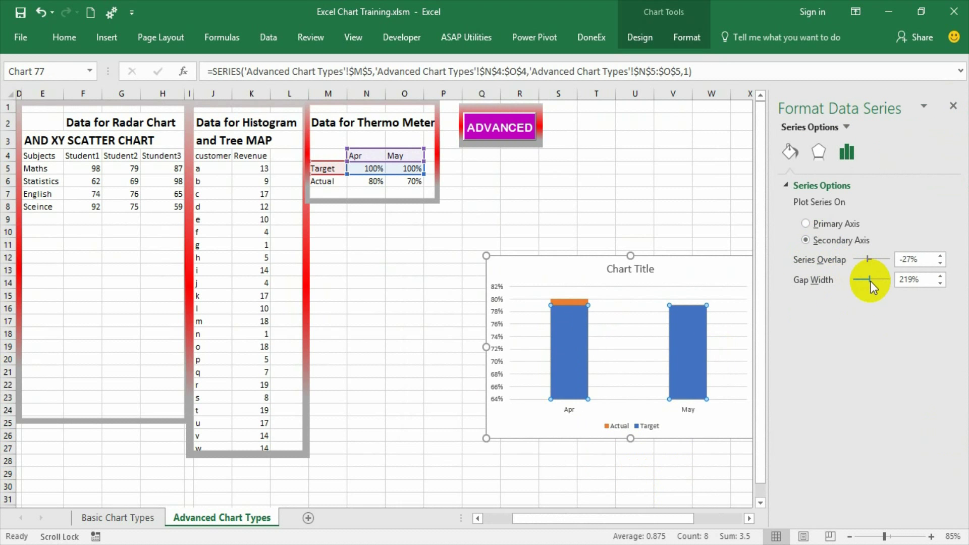
pyautogui.moveTo(871, 280); pyautogui.dragTo(879, 285)
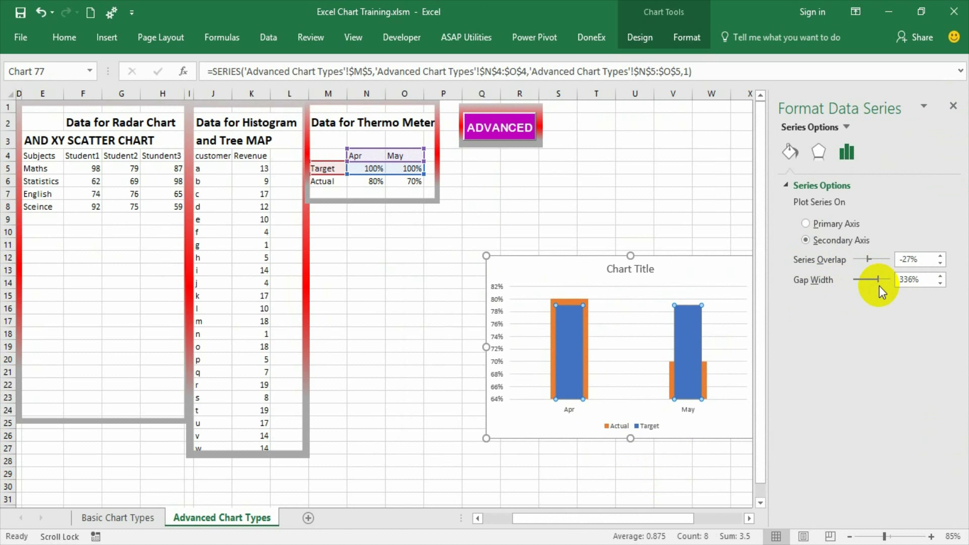
# Give the Target bars a solid light blue fill at about 47% transparency.
pyautogui.click(790, 160)
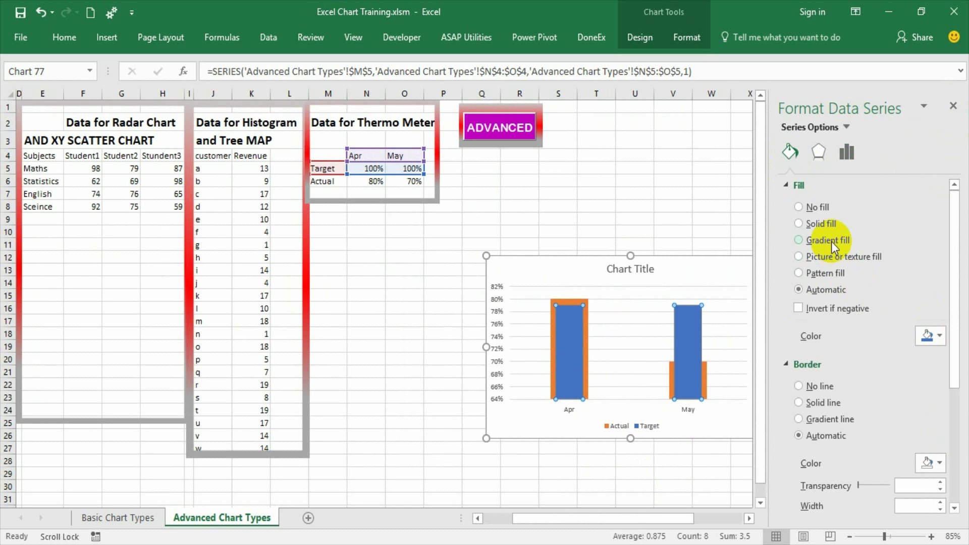
pyautogui.click(823, 228)
pyautogui.click(937, 336)
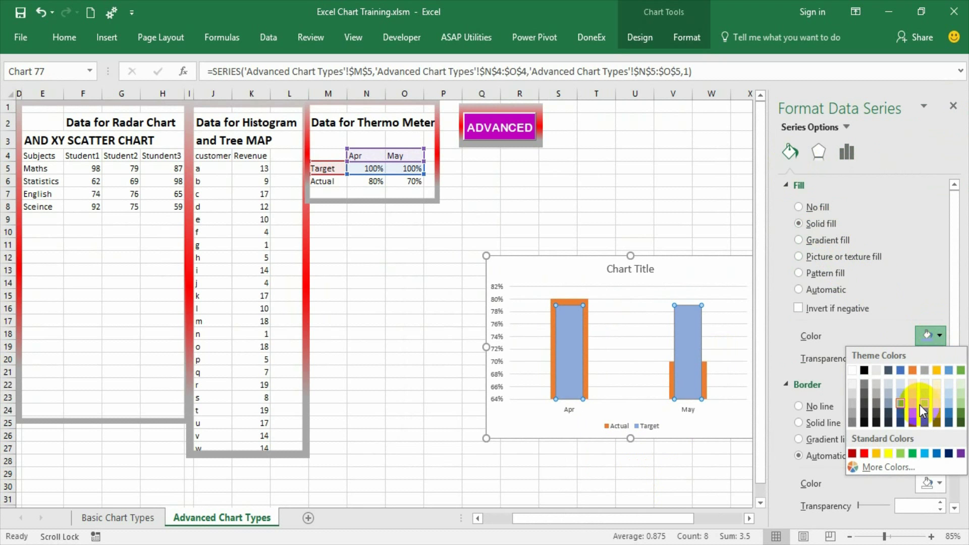
pyautogui.click(927, 336)
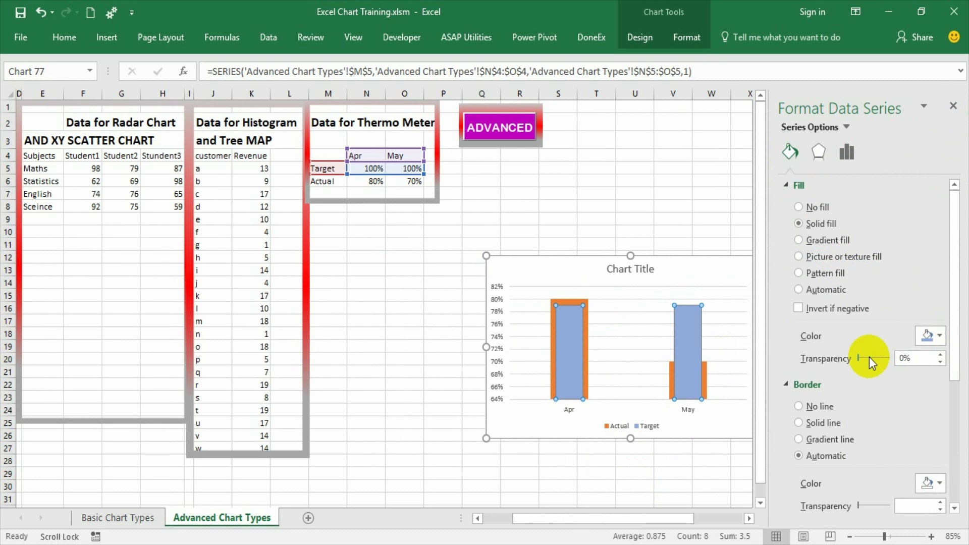
pyautogui.moveTo(857, 359); pyautogui.dragTo(874, 362)
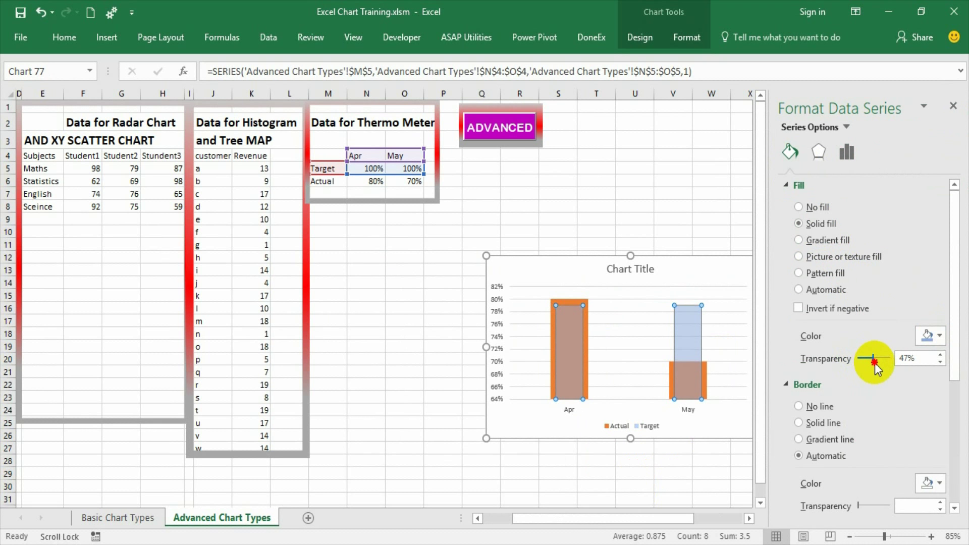
pyautogui.click(586, 301)
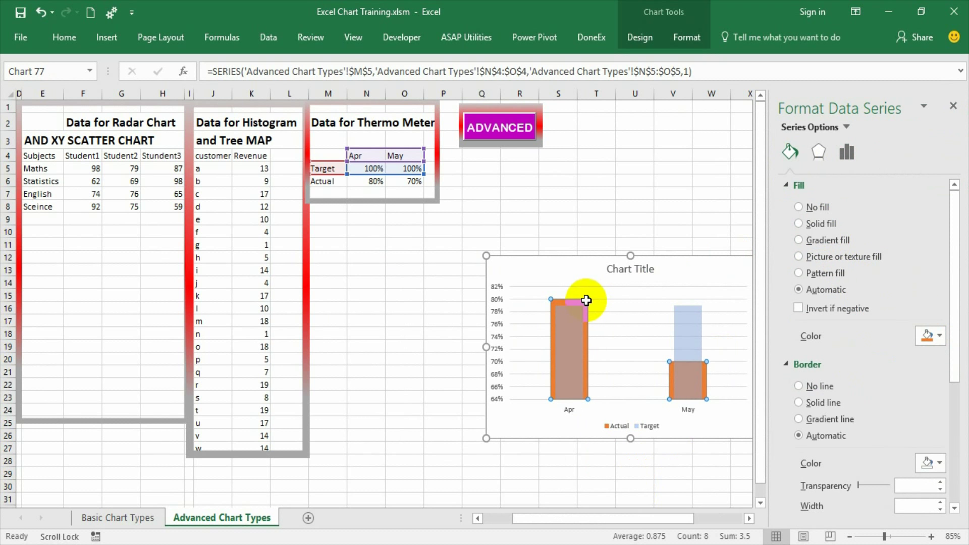
pyautogui.click(587, 302)
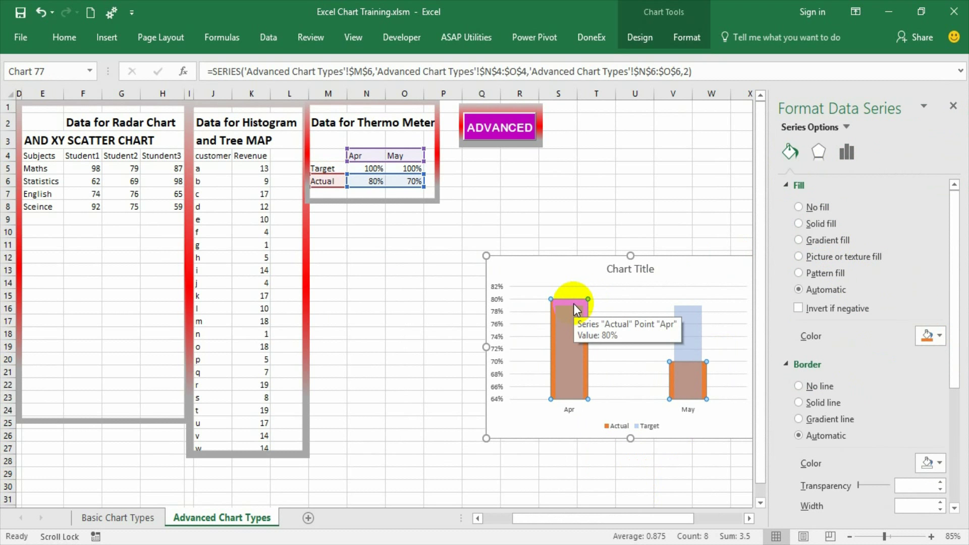
# Set the Actual series gap width to 500% to make its bars narrower.
pyautogui.rightClick(575, 307)
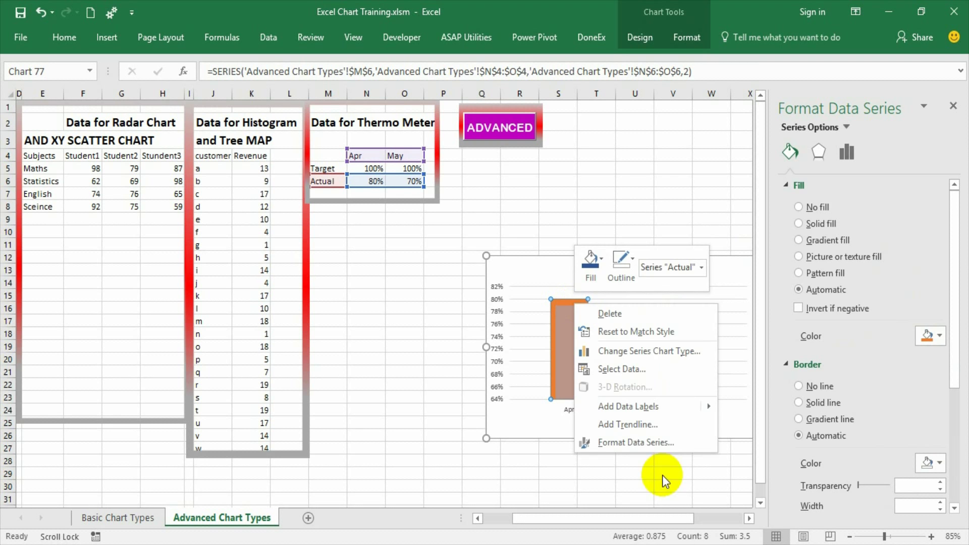
pyautogui.click(651, 443)
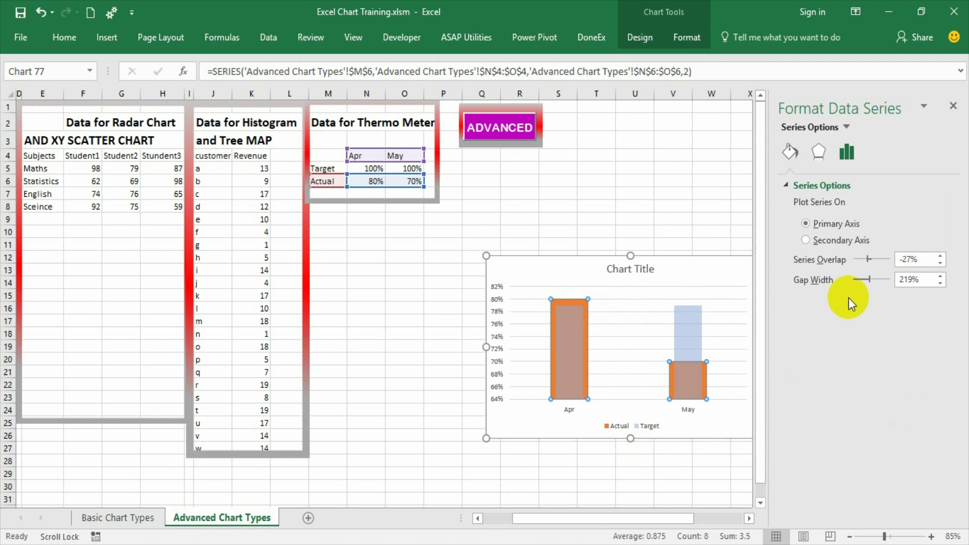
pyautogui.moveTo(871, 281); pyautogui.dragTo(886, 288)
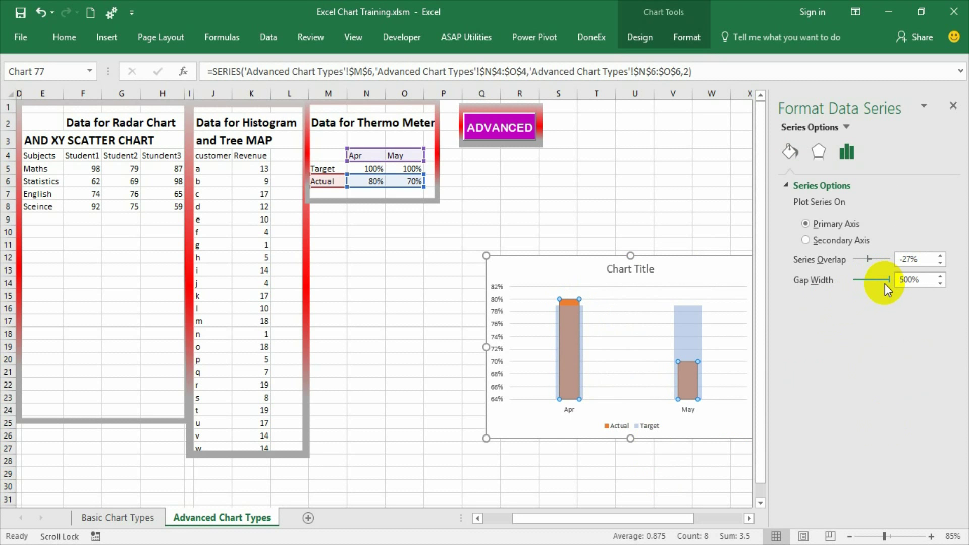
pyautogui.click(941, 284)
pyautogui.click(941, 277)
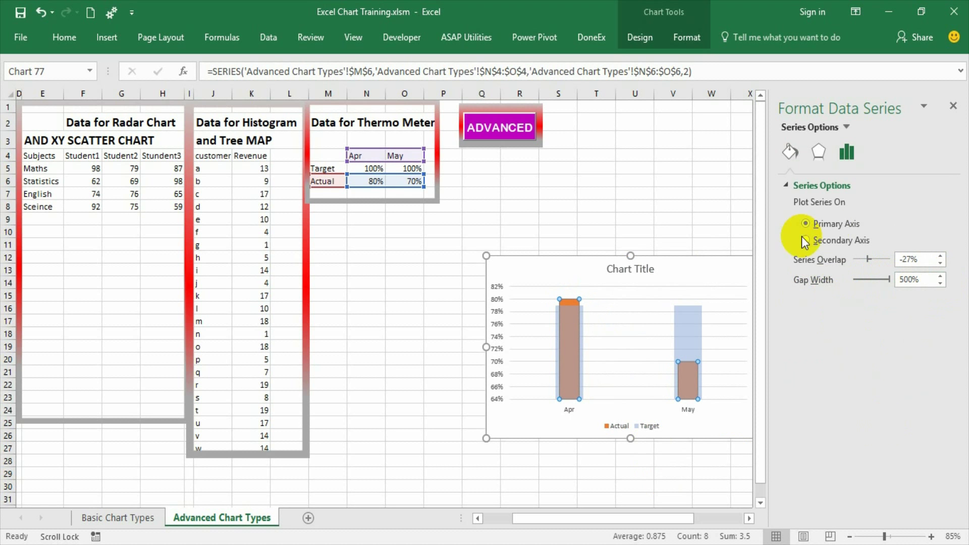
# Give the Actual bars a solid dark blue fill.
pyautogui.click(790, 153)
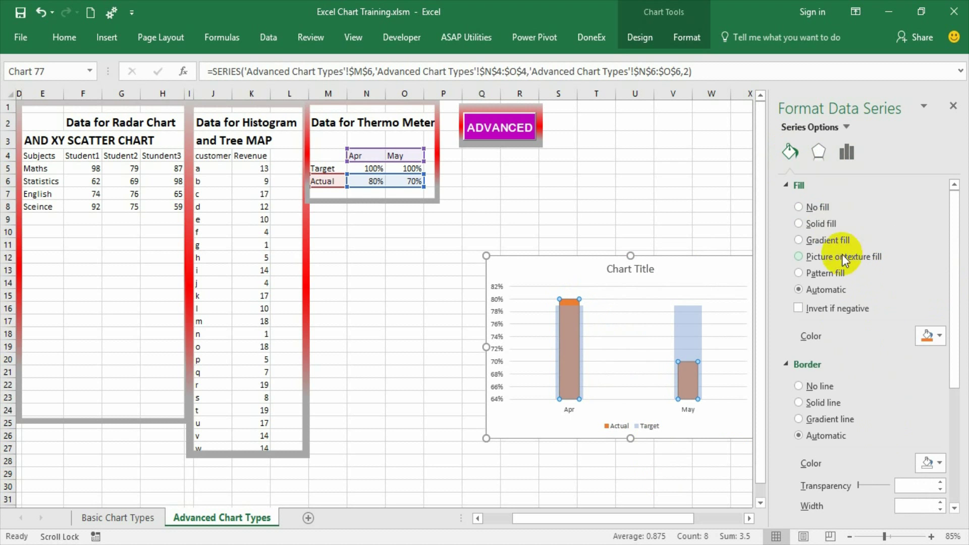
pyautogui.click(828, 224)
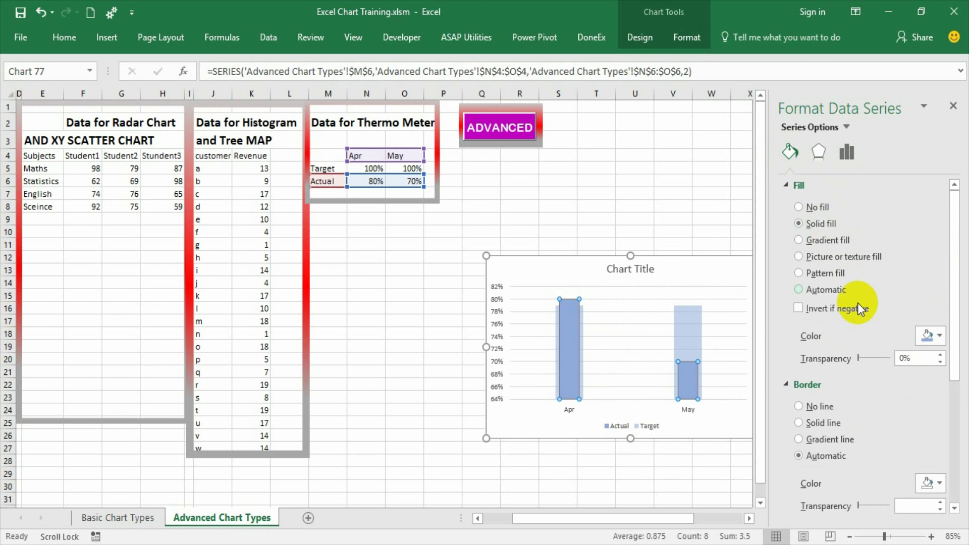
pyautogui.click(940, 338)
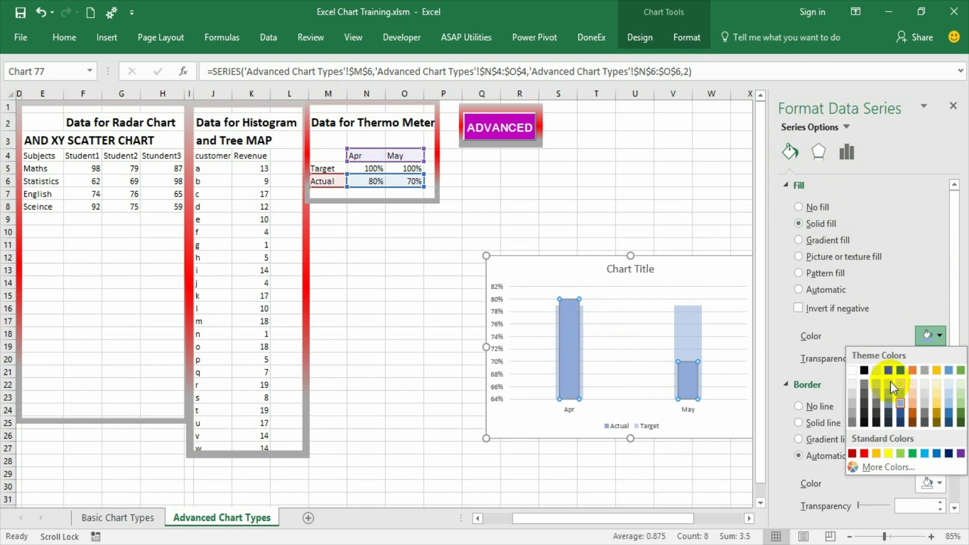
pyautogui.click(900, 421)
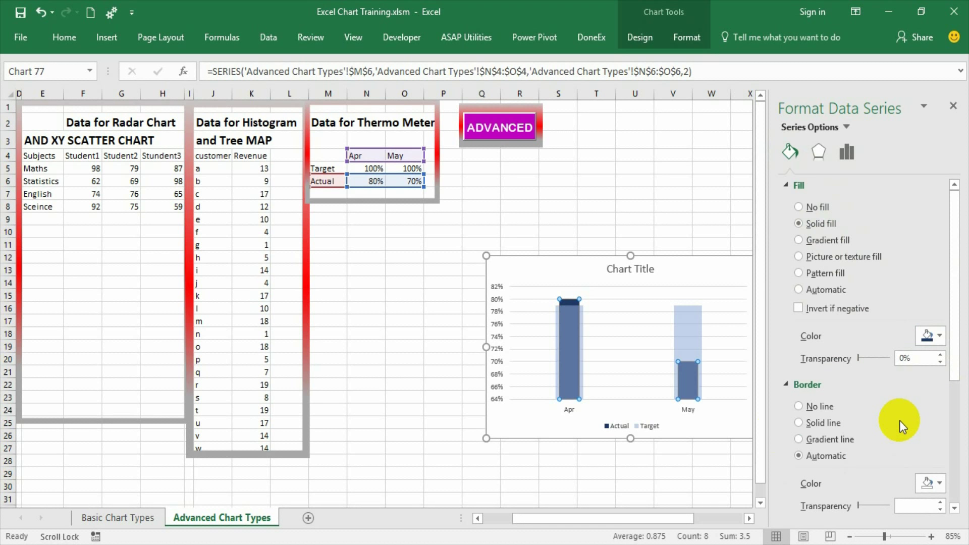
# Move the chart up and left toward the data and select the Target series.
pyautogui.moveTo(694, 475); pyautogui.dragTo(692, 467)
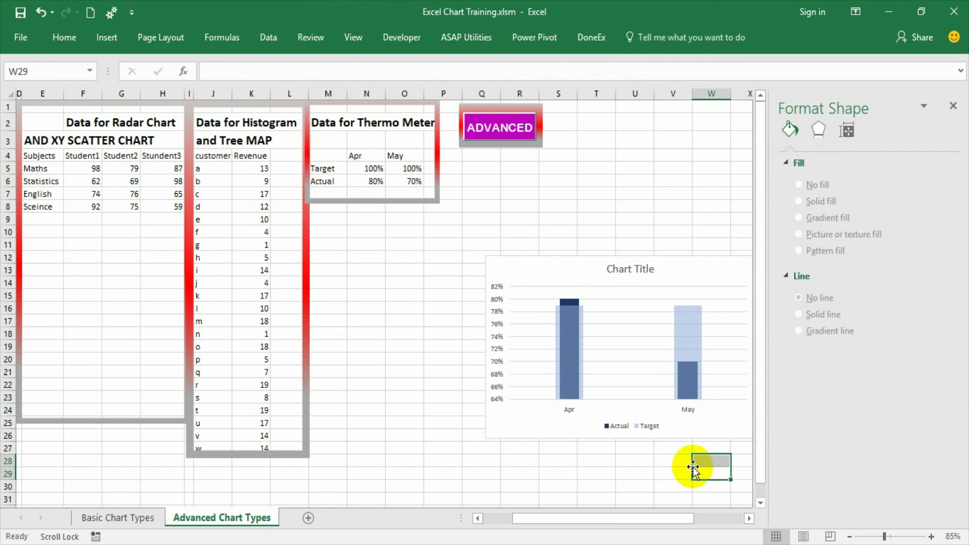
pyautogui.click(681, 250)
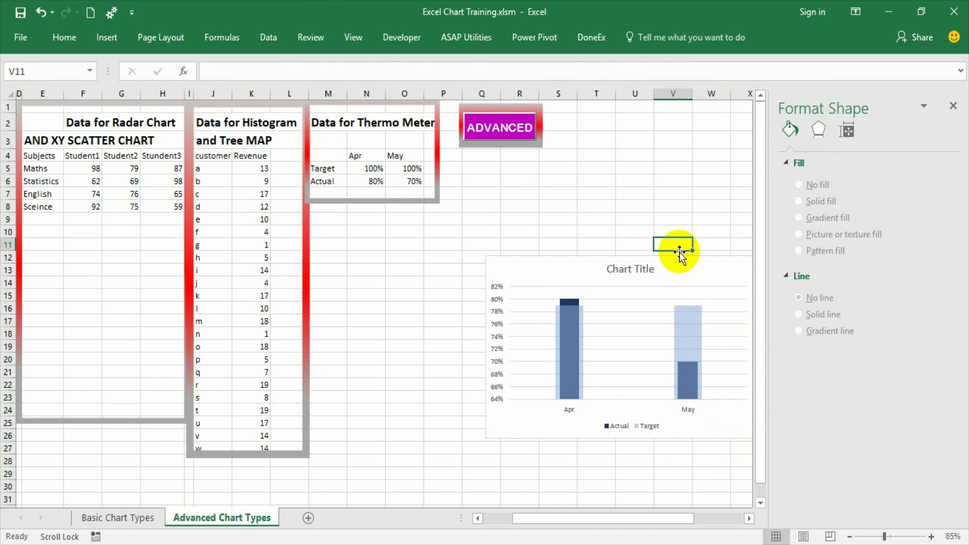
pyautogui.click(695, 268)
pyautogui.moveTo(697, 270); pyautogui.dragTo(597, 250)
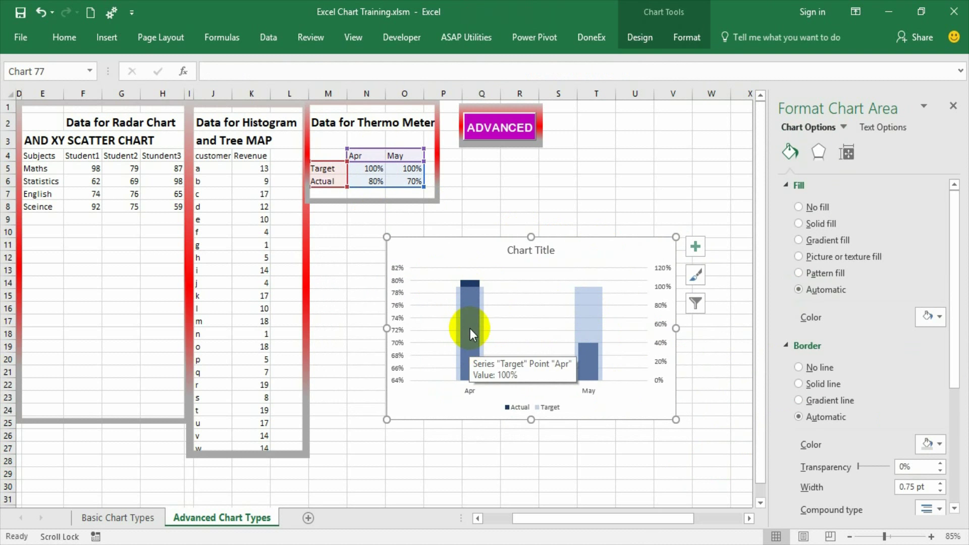
pyautogui.click(471, 297)
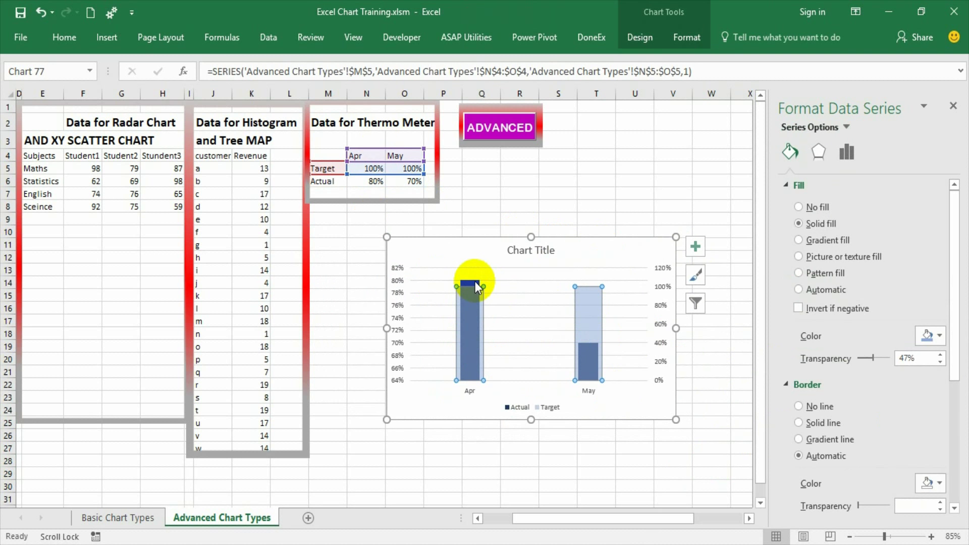
pyautogui.moveTo(477, 288)
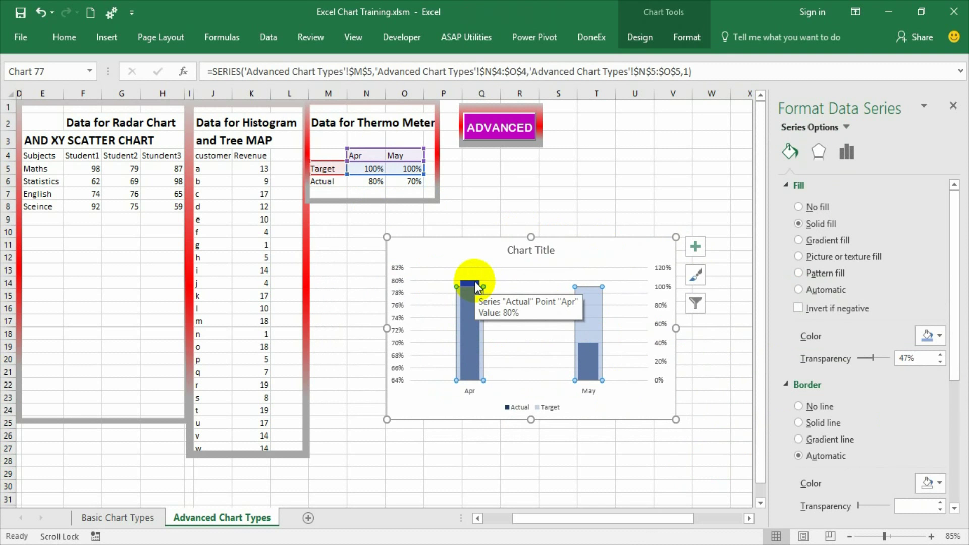
# Set the left value axis Bounds Maximum to 1, capping it at 100%.
pyautogui.click(399, 274)
pyautogui.rightClick(399, 272)
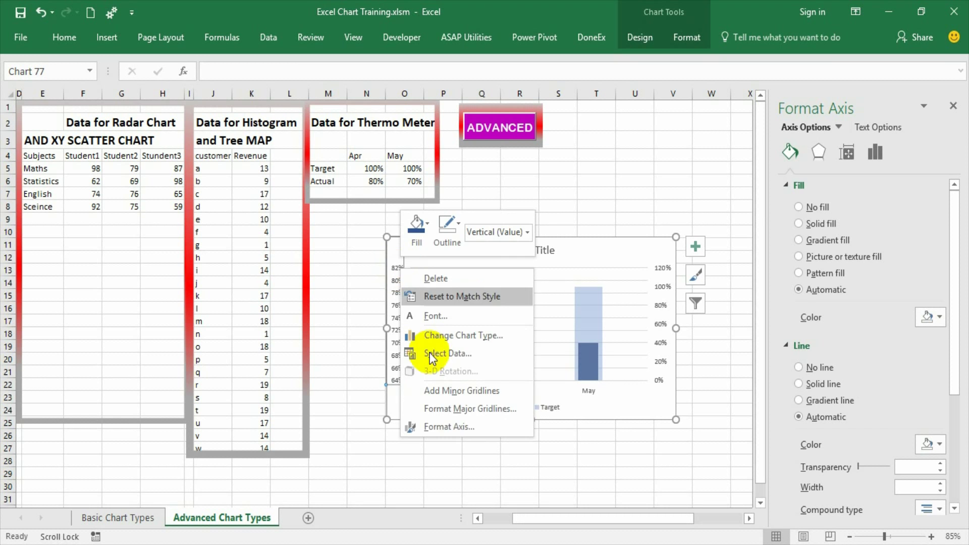
pyautogui.click(469, 427)
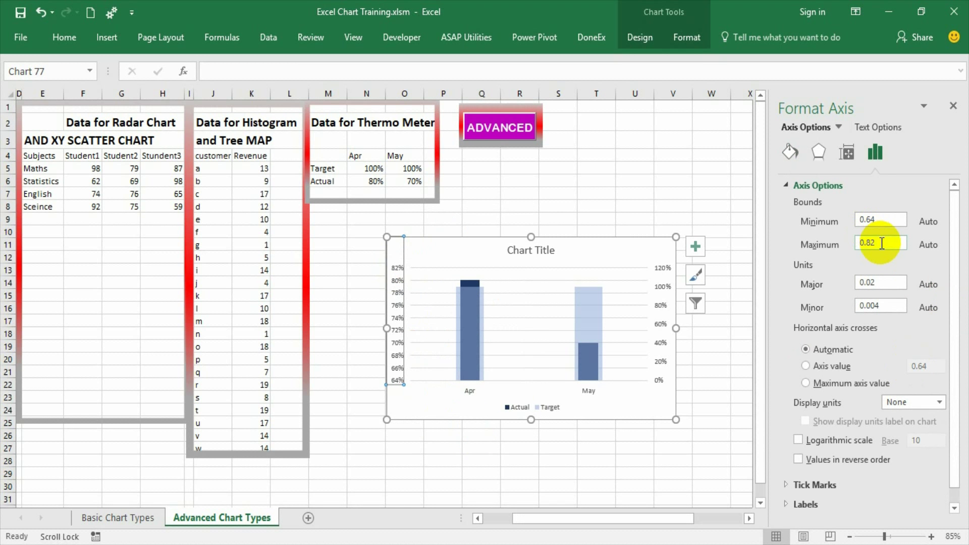
pyautogui.doubleClick(878, 242)
pyautogui.write('1')
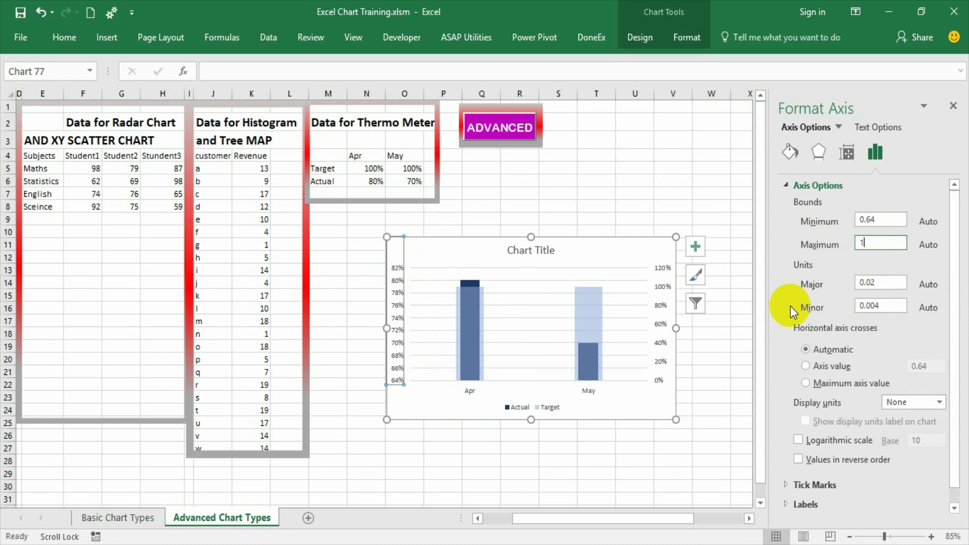
pyautogui.press('Return')
pyautogui.click(725, 407)
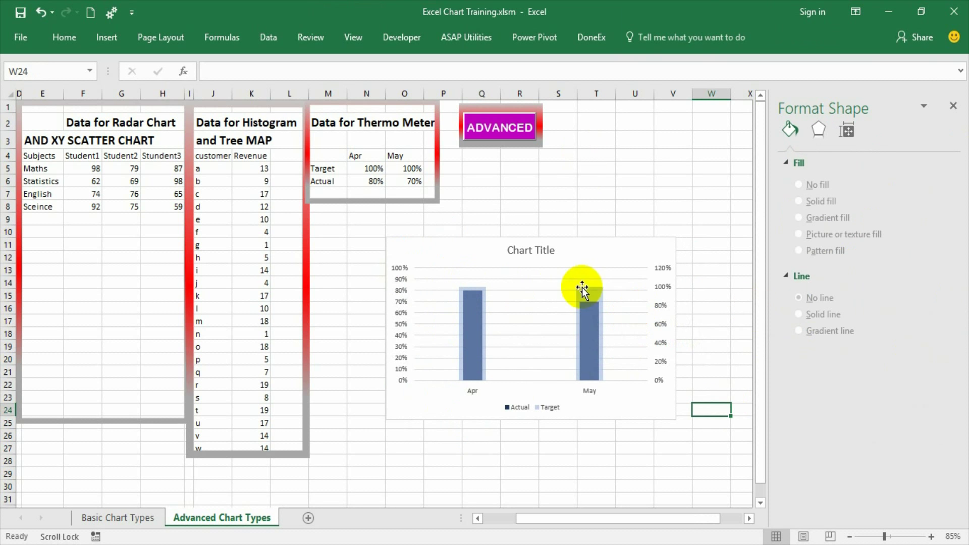
# Drag the chart up and left so it sits beside the Thermo Meter table.
pyautogui.moveTo(591, 337)
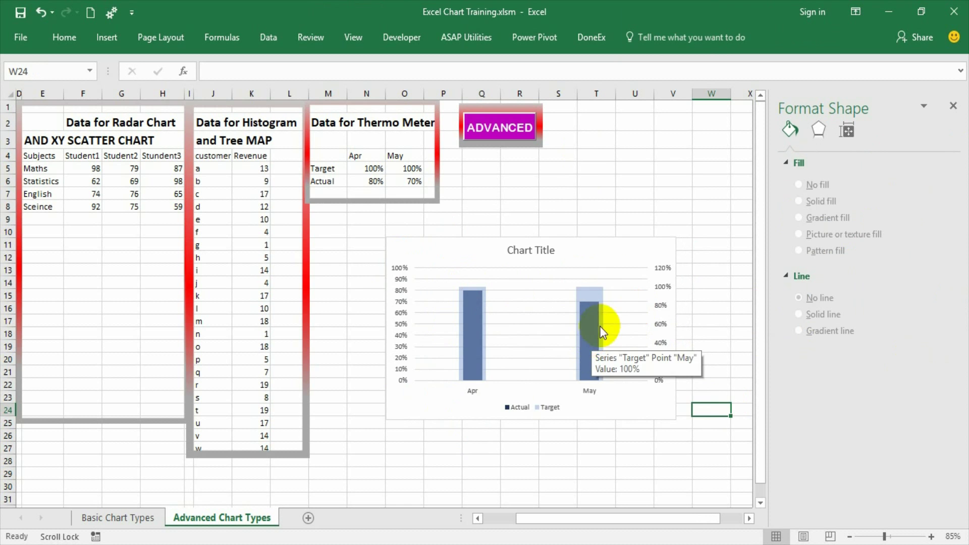
pyautogui.moveTo(623, 251); pyautogui.dragTo(531, 217)
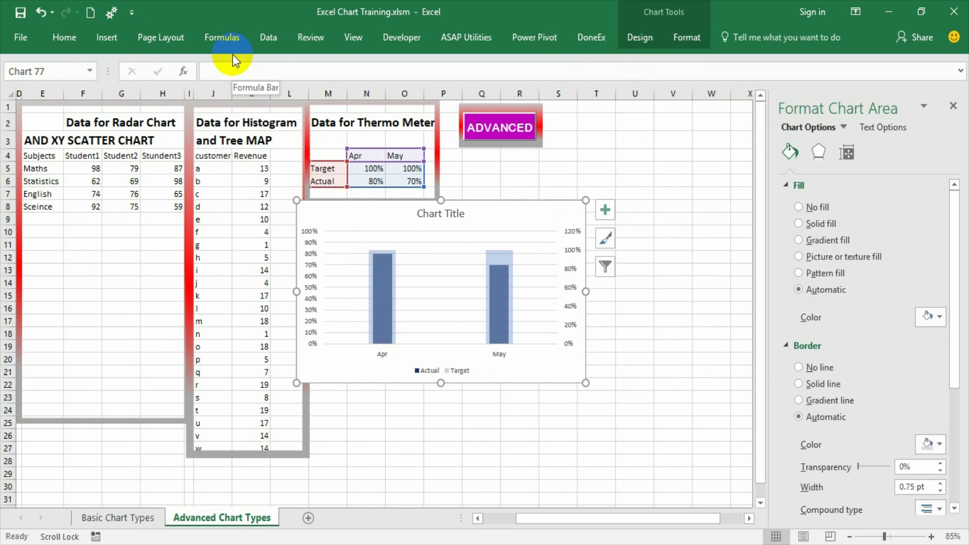
# Click an empty cell to deselect the chart.
pyautogui.click(572, 399)
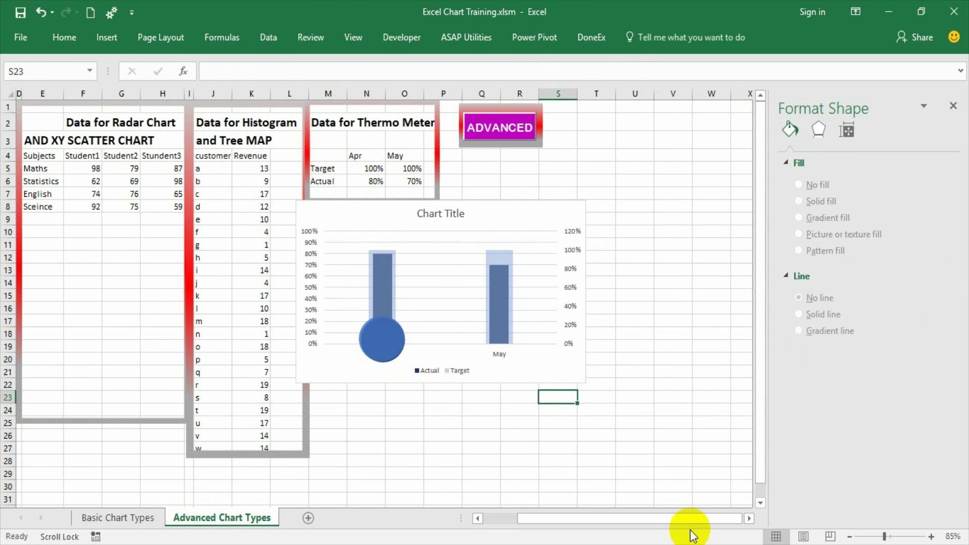